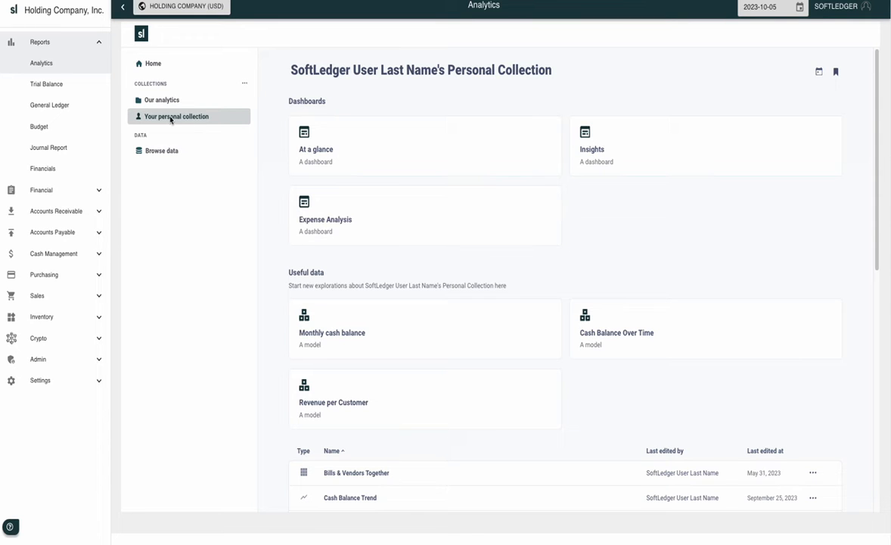
Browse the dashboards, models and saved reports in the personal collection and open the At a glance dashboard
scroll(476, 227, down, 5)
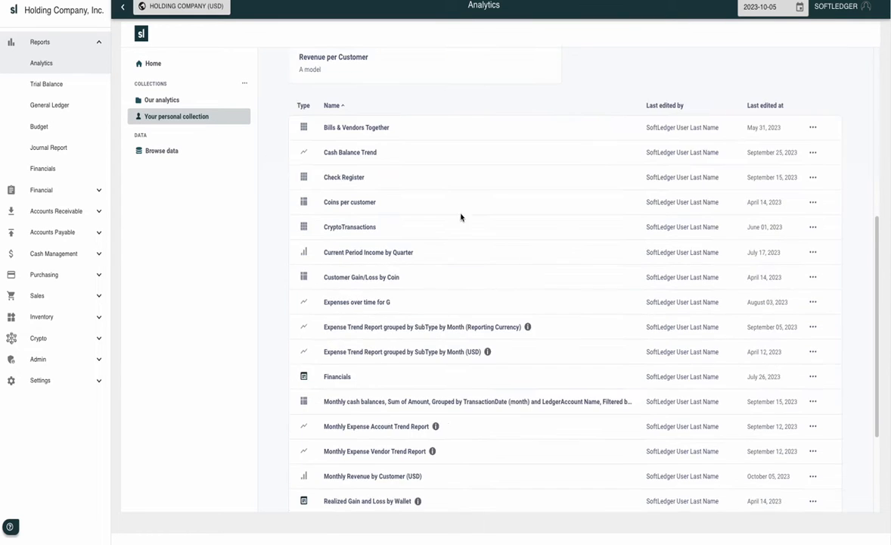
scroll(446, 212, up, 3)
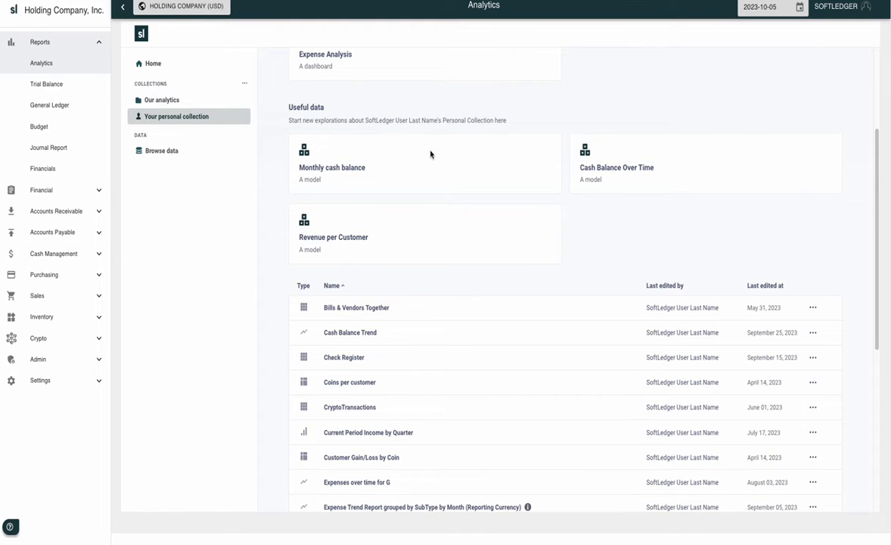
scroll(458, 181, down, 1)
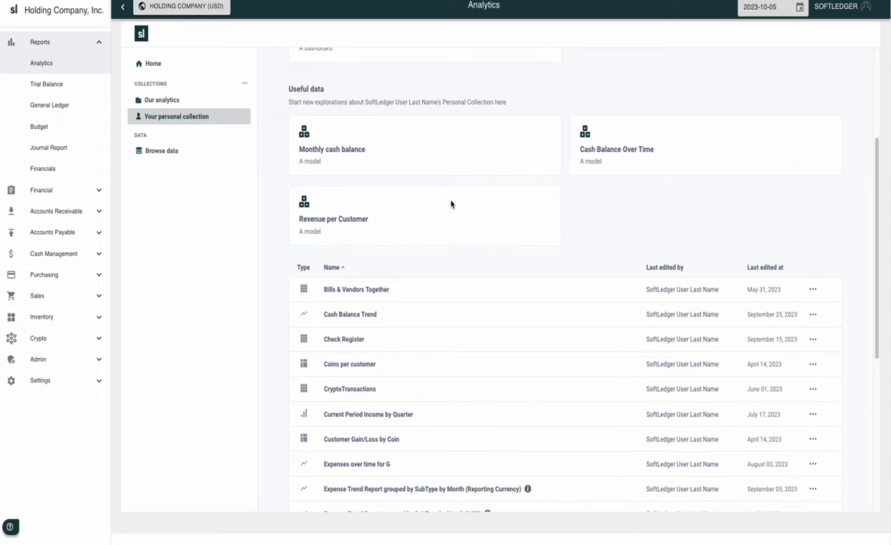
scroll(365, 295, down, 2)
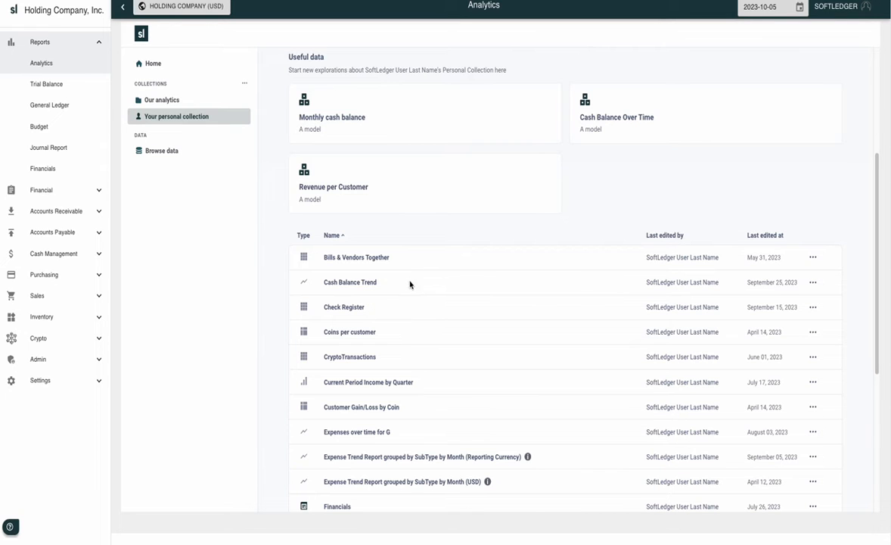
scroll(415, 258, up, 5)
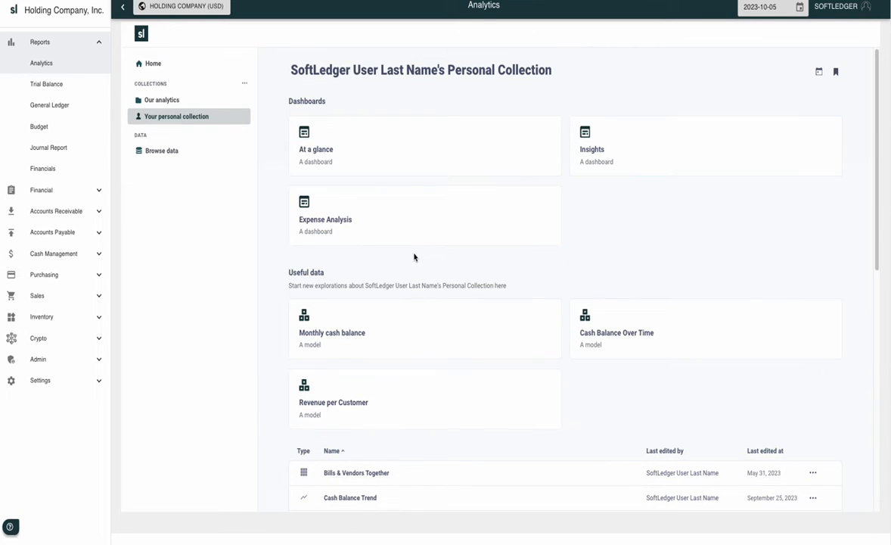
click(315, 150)
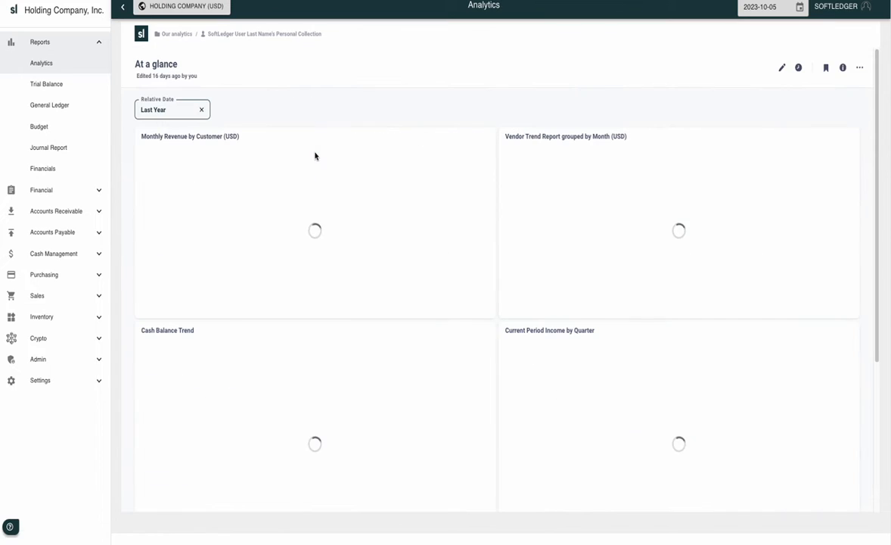
Collapse the main navigation sidebar and review the charts on the At a glance dashboard
click(123, 8)
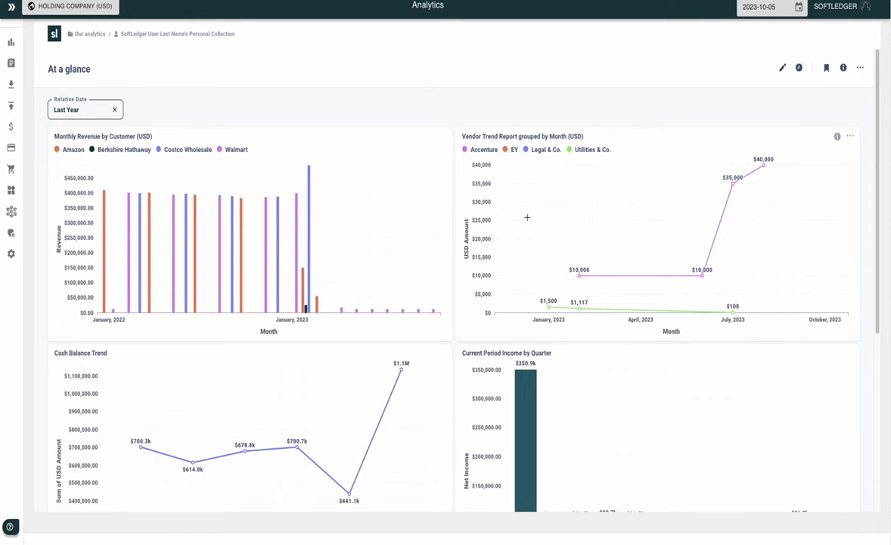
scroll(527, 215, down, 3)
scroll(528, 222, down, 1)
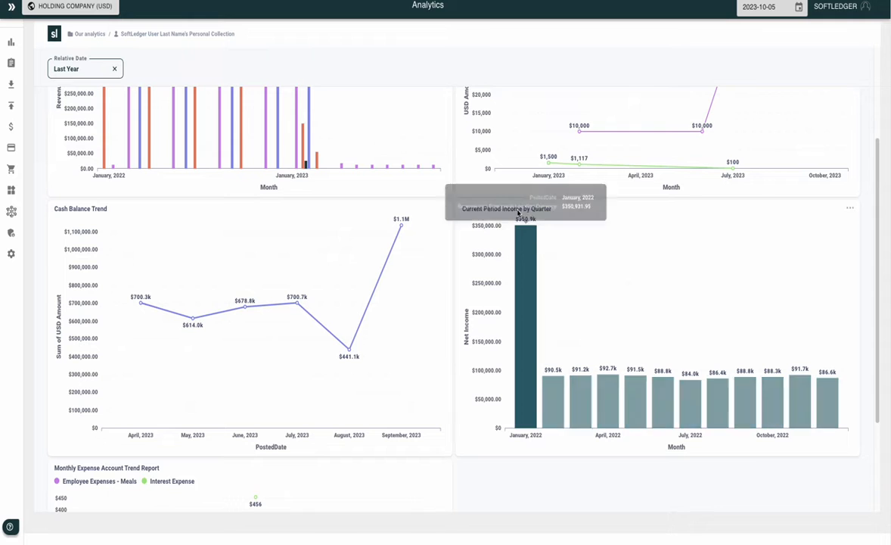
scroll(331, 230, up, 1)
scroll(307, 247, up, 4)
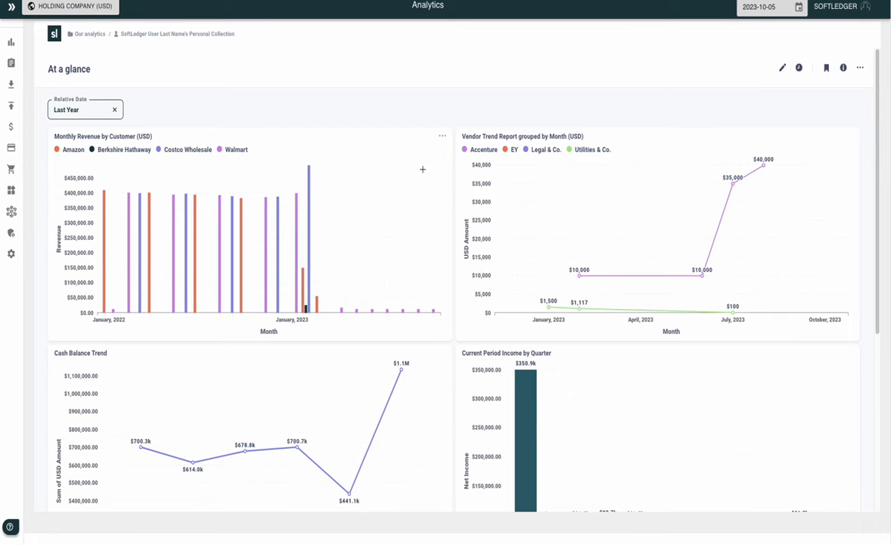
Open the Monthly Revenue by Customer (USD) report and examine its underlying data as a table
click(122, 138)
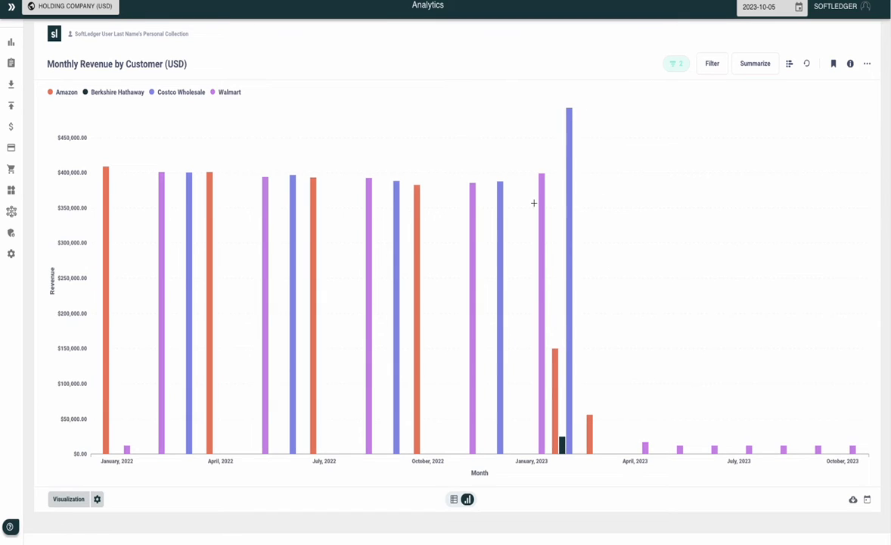
click(455, 500)
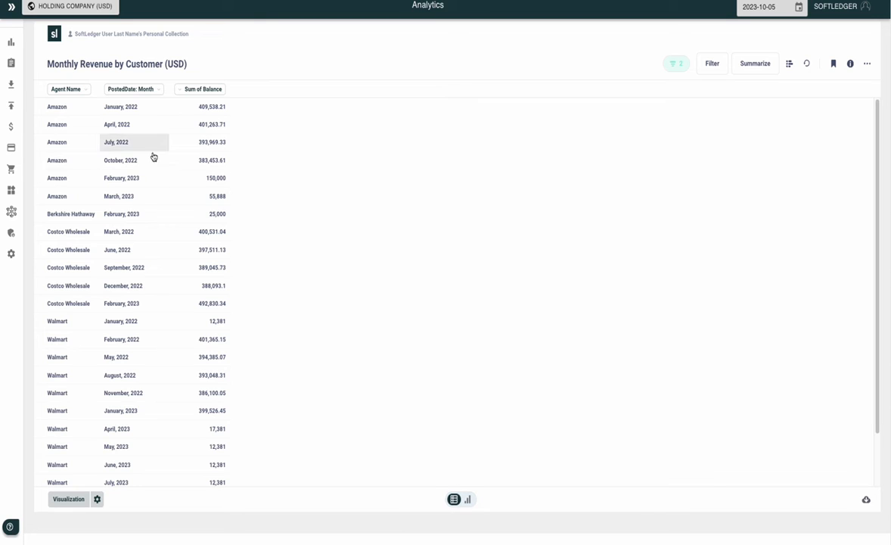
scroll(200, 356, down, 3)
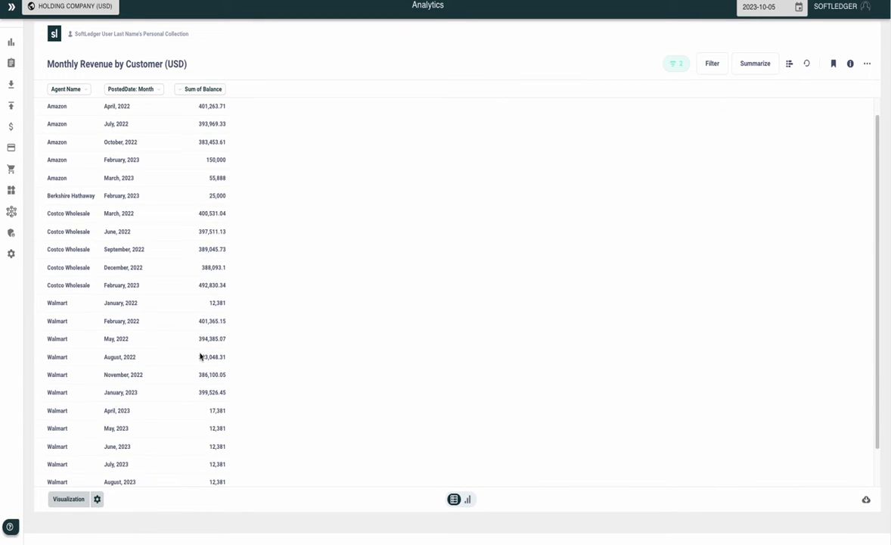
scroll(202, 354, up, 3)
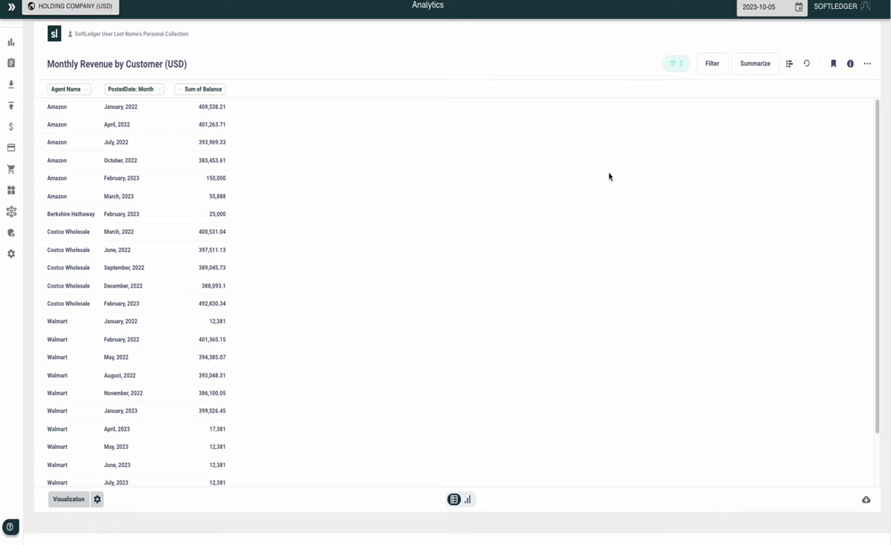
Inspect the report's query definition in the editor, visualize it again and expand the list of applied filters
click(789, 64)
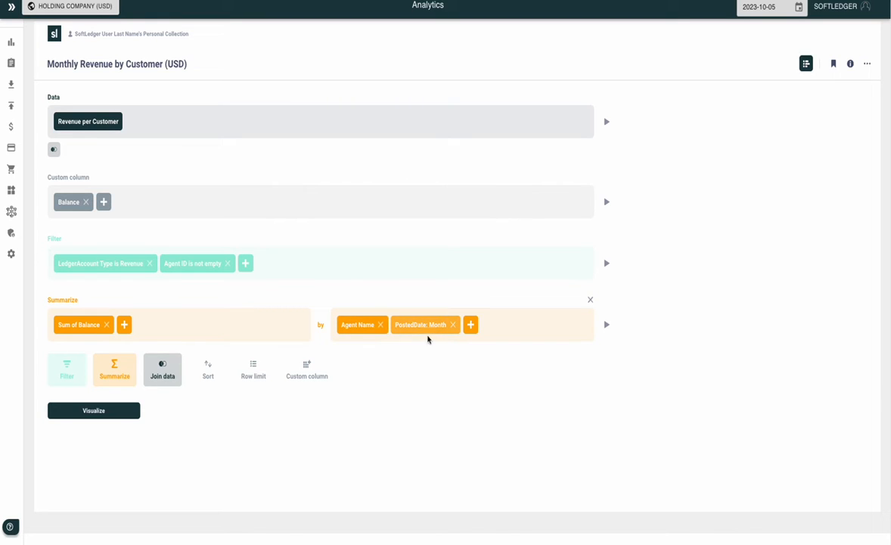
click(96, 410)
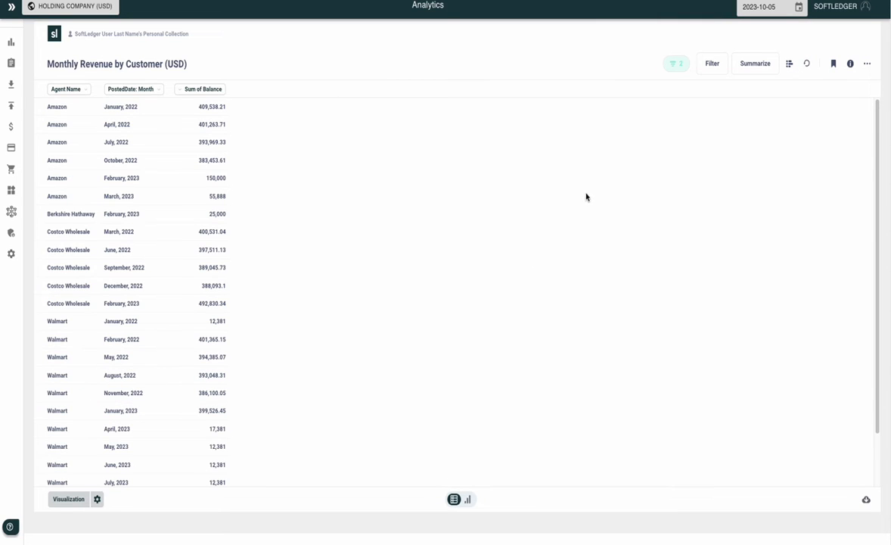
click(676, 64)
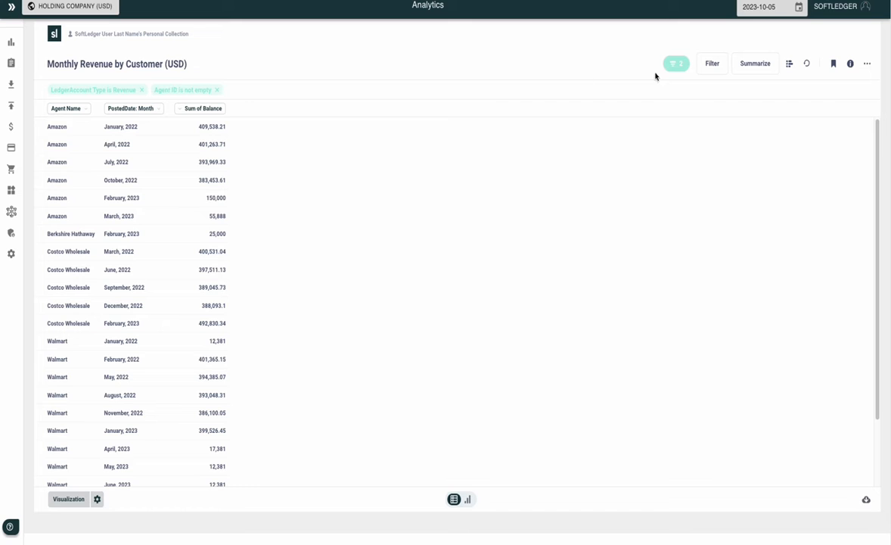
Review the filter fields available for the Revenue per Customer data and close the filter dialog without changes
click(708, 65)
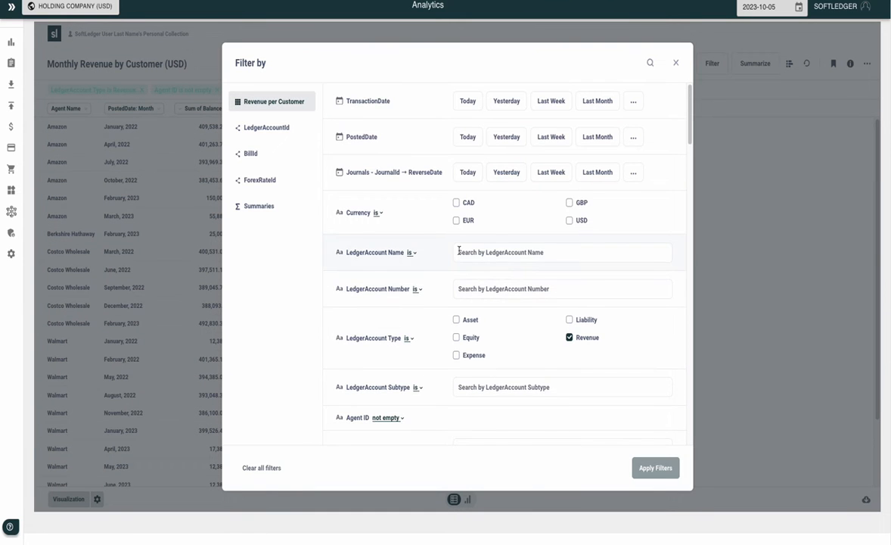
scroll(462, 261, down, 5)
scroll(458, 266, down, 5)
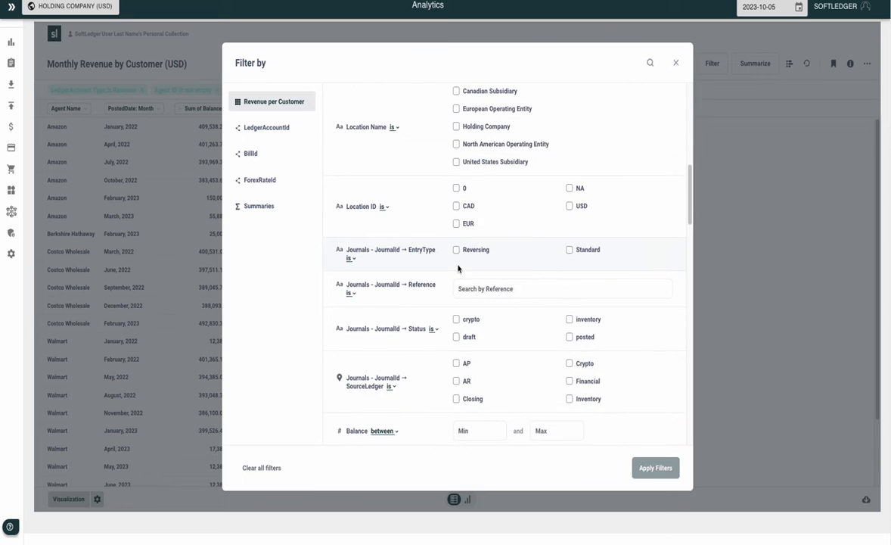
click(676, 63)
Review the report's summarize and group-by settings, and switch the results from the table to the chart view
click(748, 66)
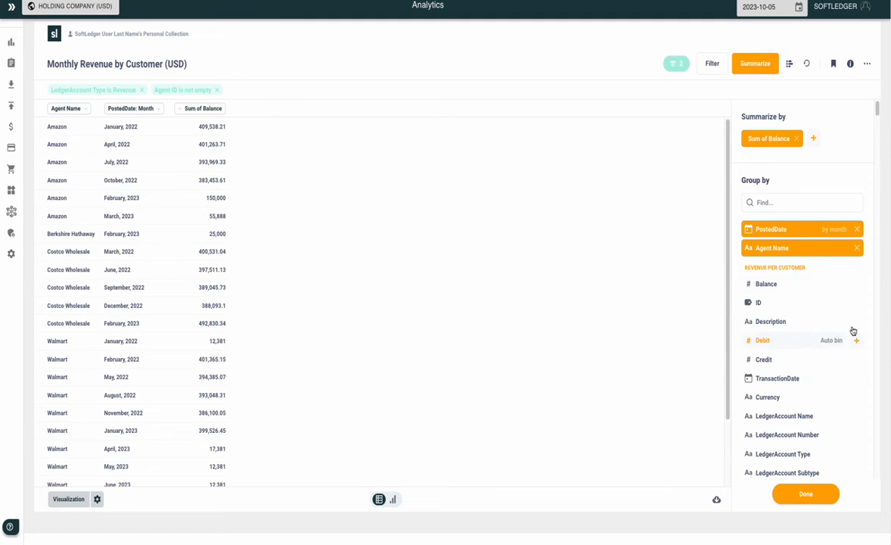
click(392, 501)
click(752, 64)
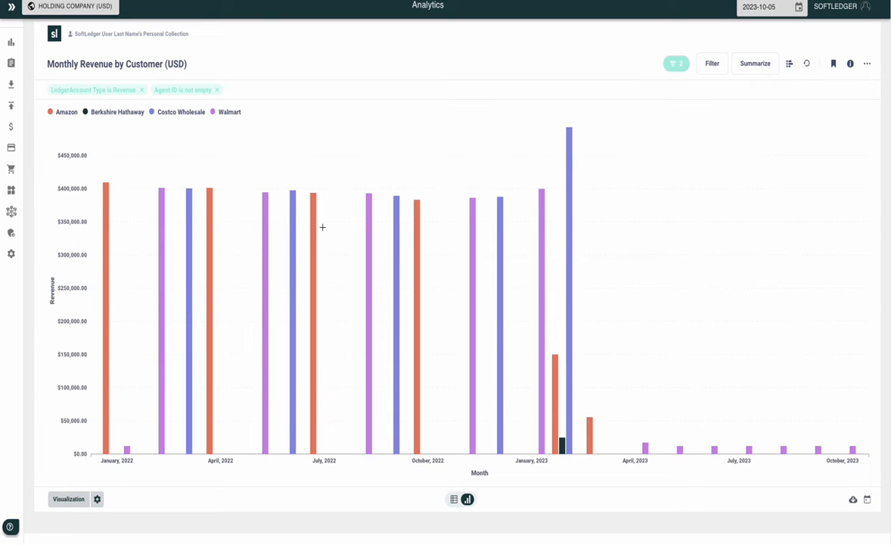
Review the available chart types and the bar chart's data, display and axes settings
click(68, 499)
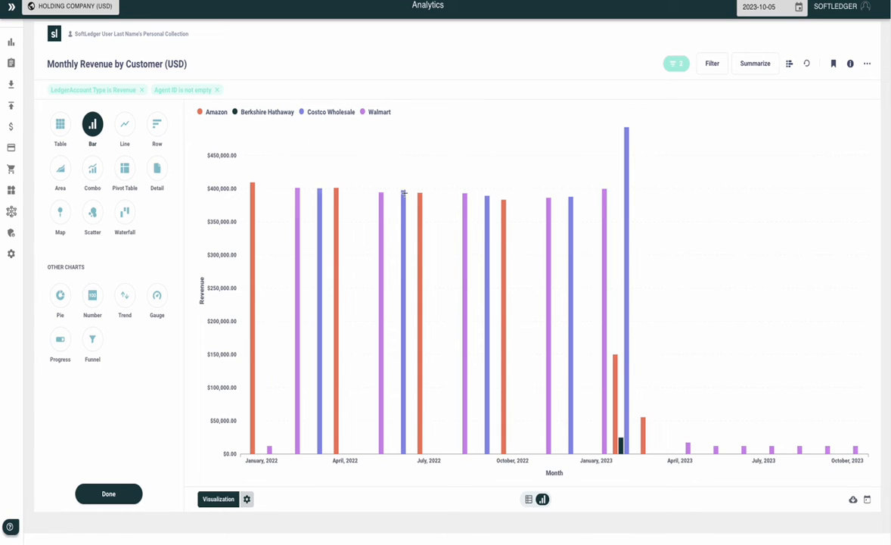
click(247, 499)
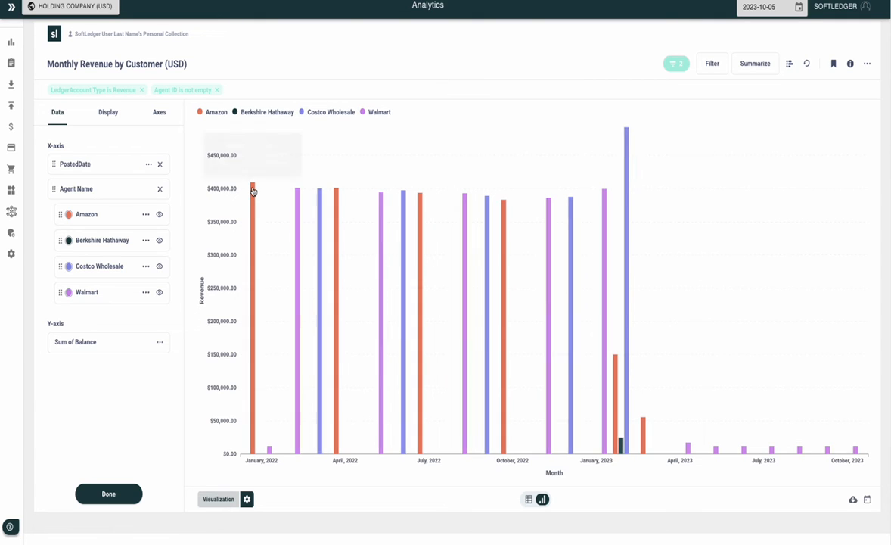
mouse_move(254, 190)
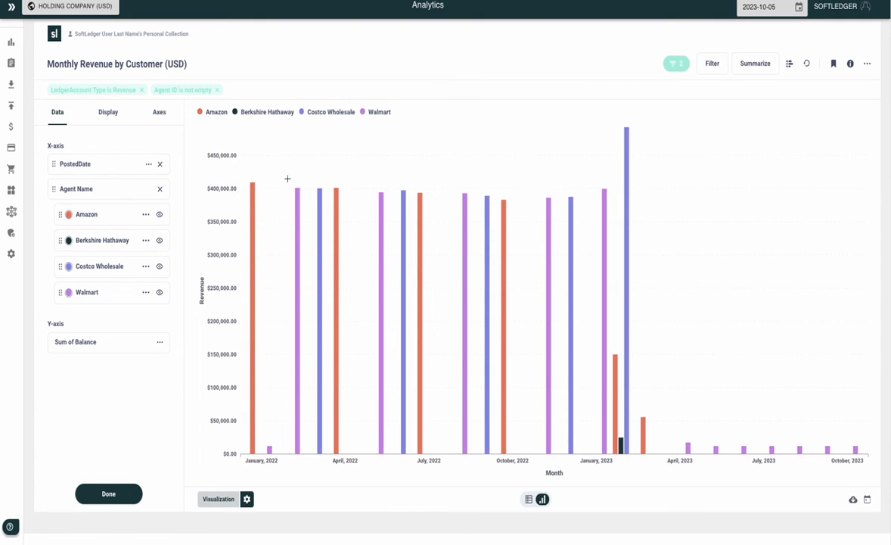
click(104, 111)
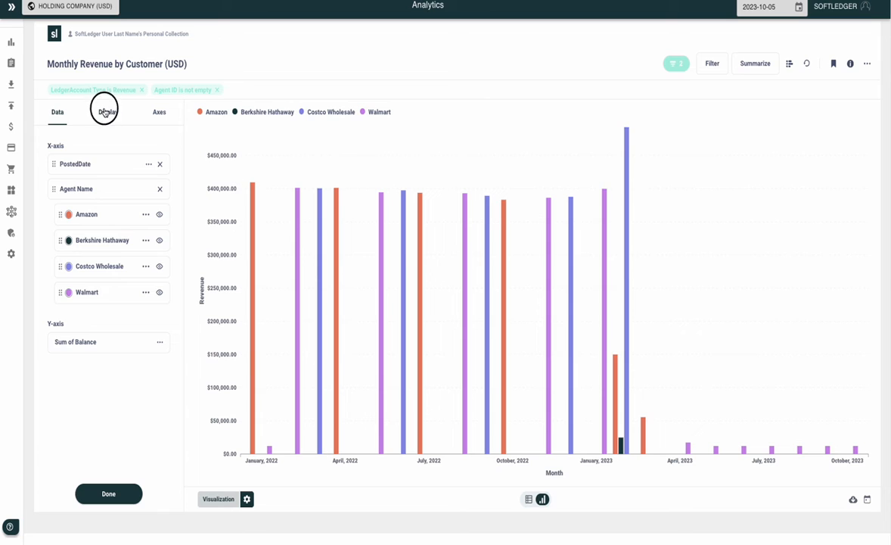
click(157, 111)
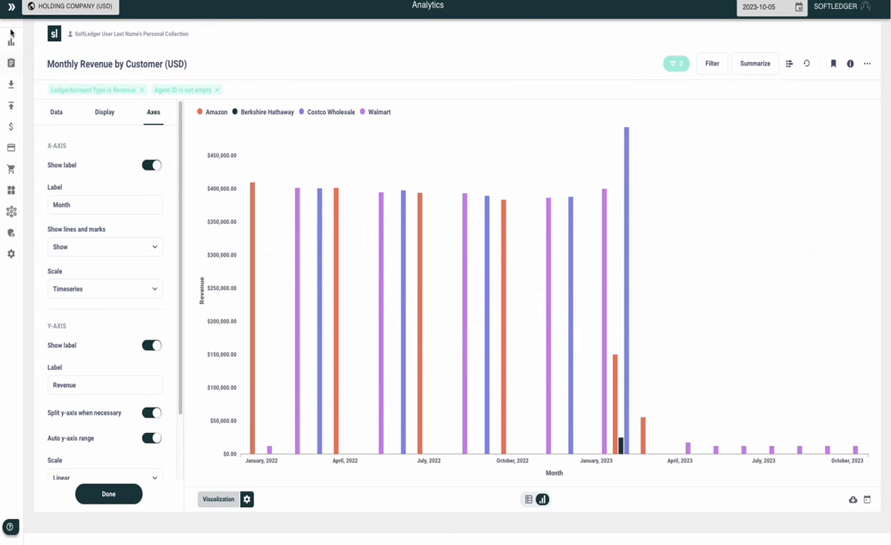
Show the download formats for the full results and the additional actions available for the report
click(853, 500)
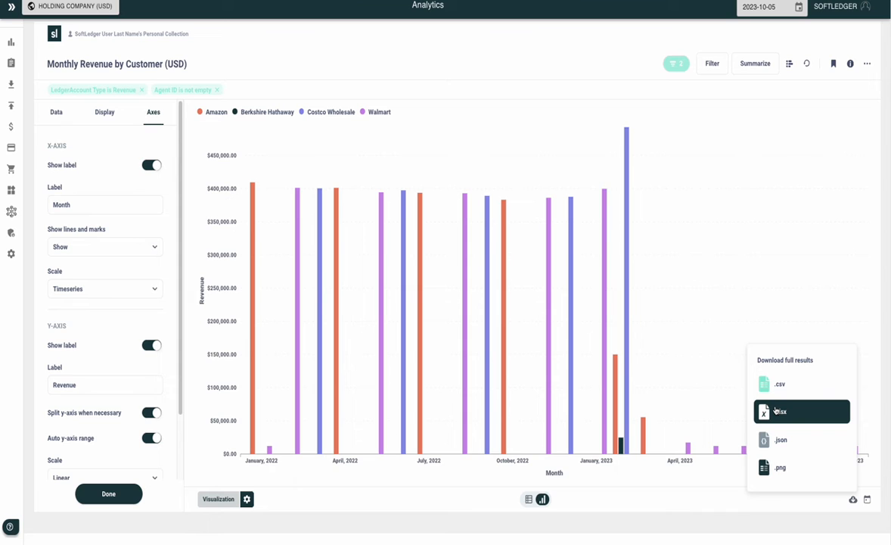
click(867, 63)
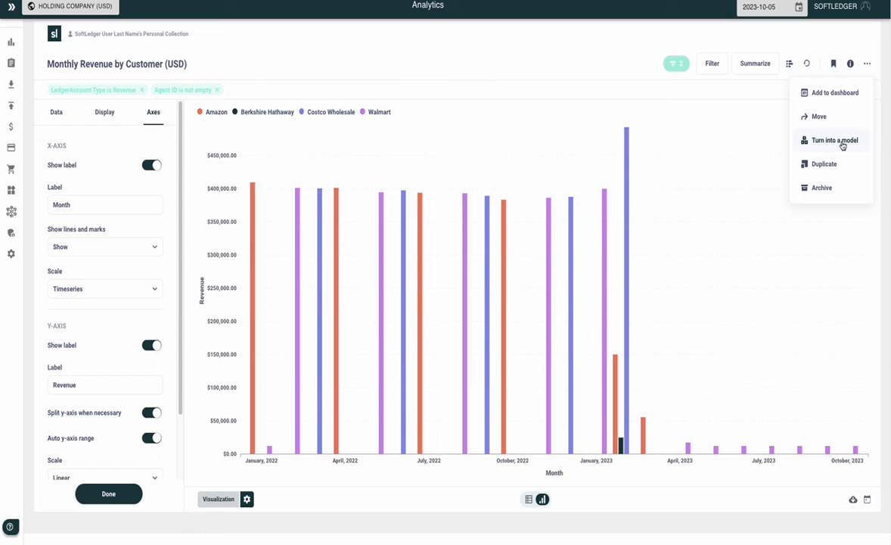
Return to the analytics home, browse the tables of the prod database and open the ForexRates table
click(54, 38)
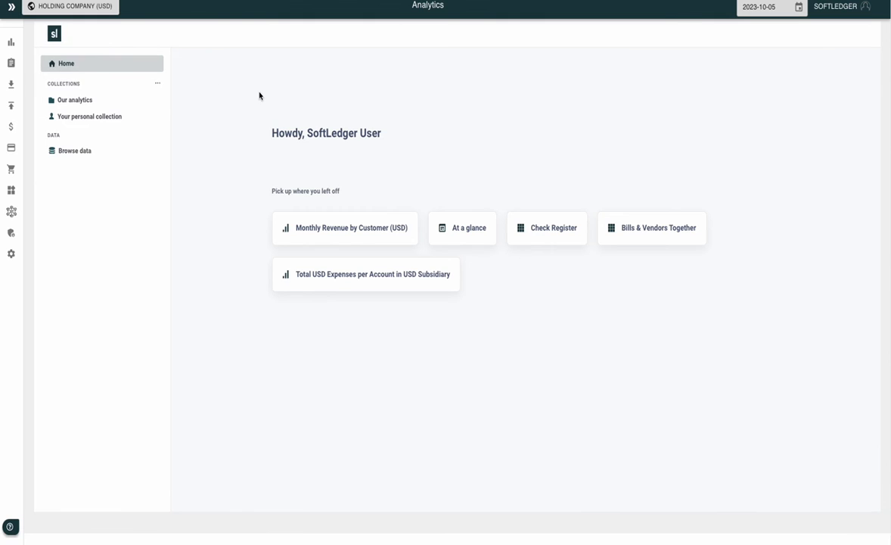
click(77, 151)
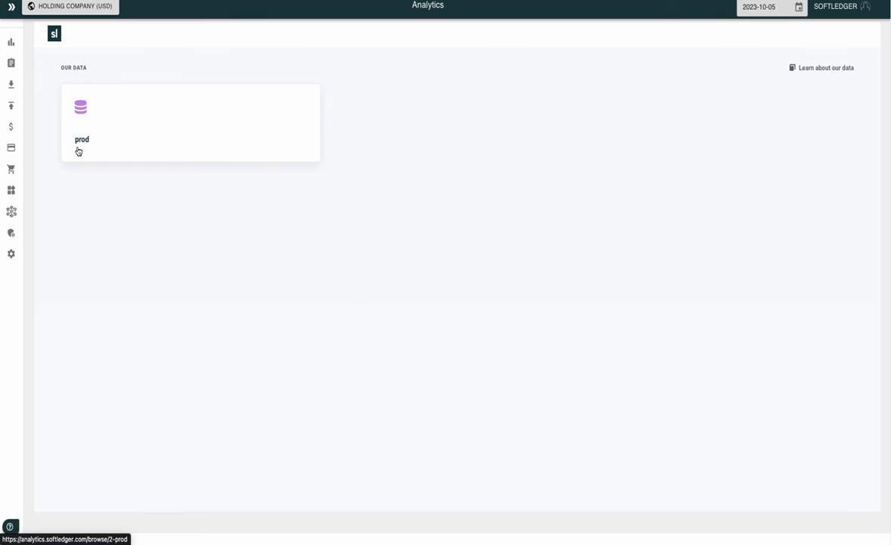
click(79, 99)
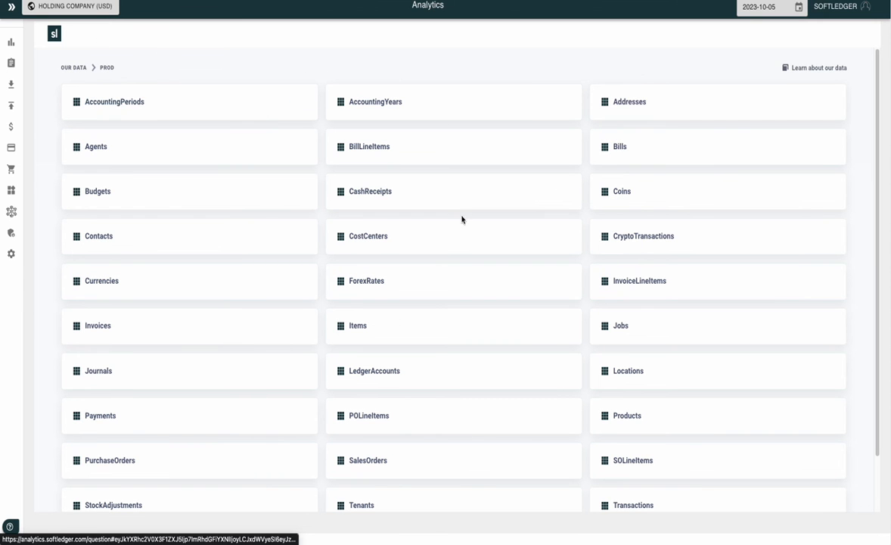
scroll(728, 368, down, 2)
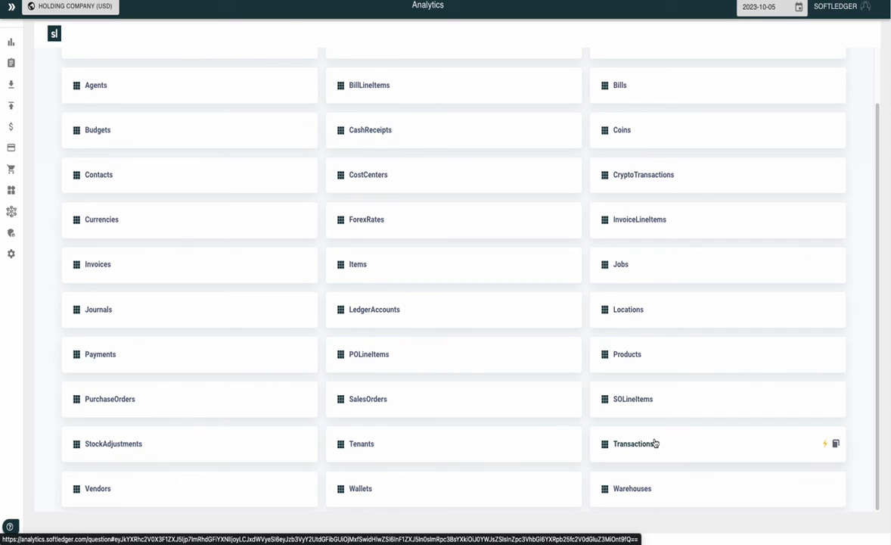
click(370, 221)
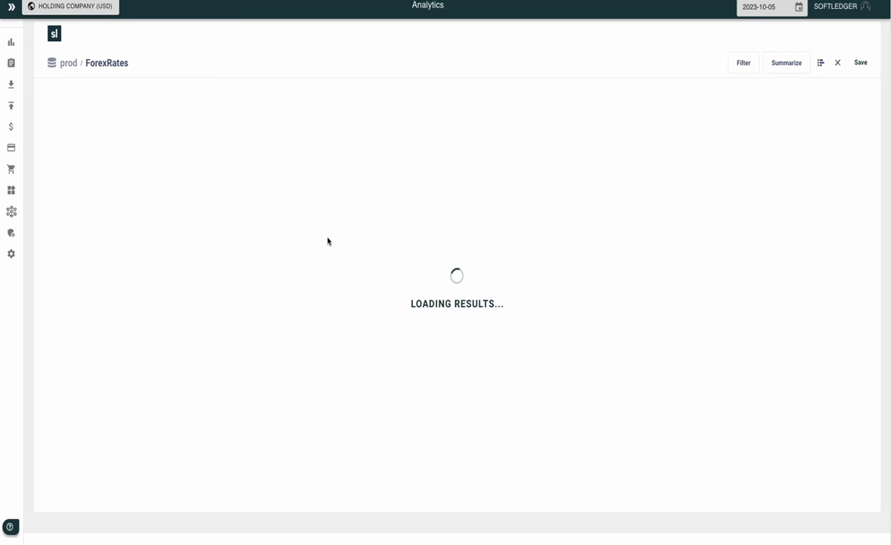
Return to the analytics home and reopen the recent Monthly Revenue by Customer (USD) report
click(56, 32)
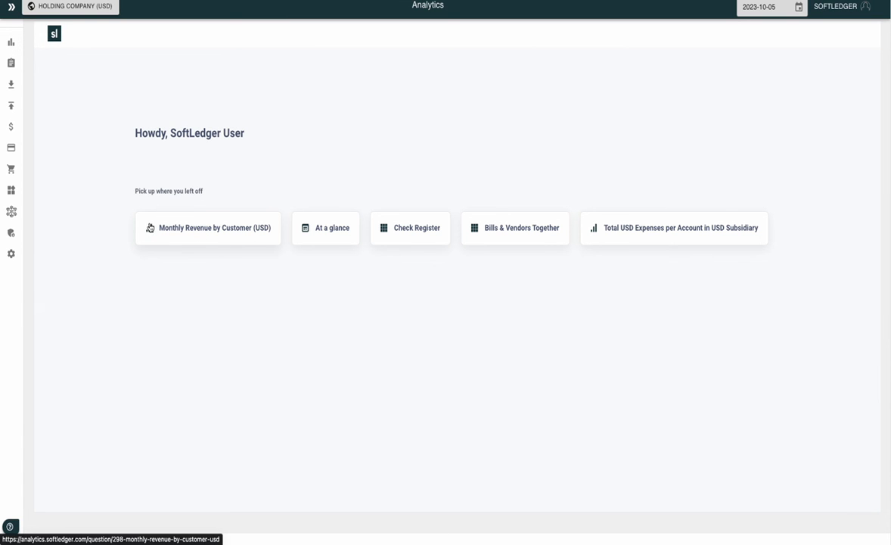
click(247, 234)
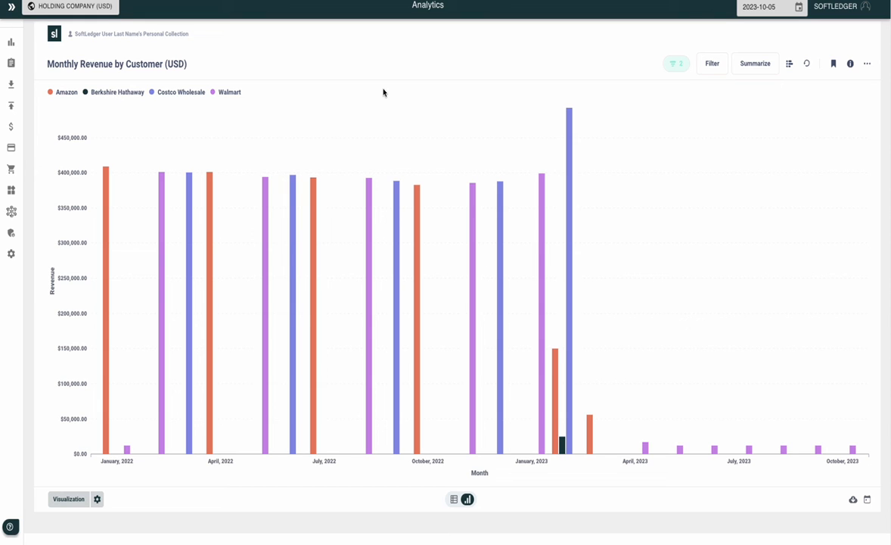
mouse_move(653, 2)
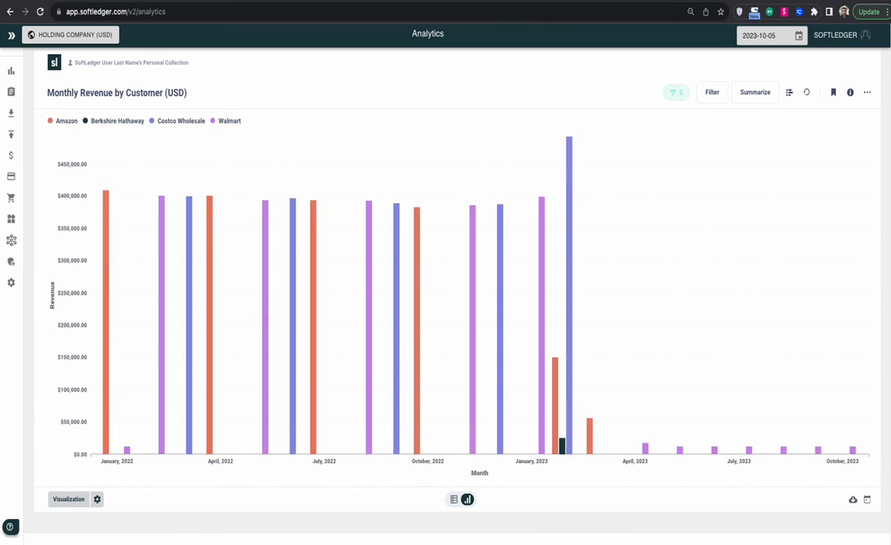